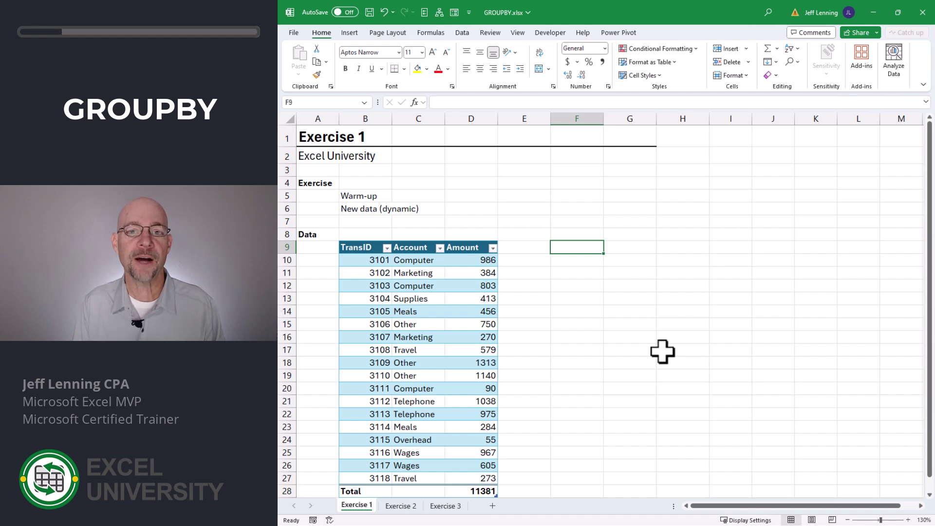
Step: Enter =GROUPBY(Table1[Account],Table1[Amount],sum) in F9 to total Amount per Account
type("=groupb")
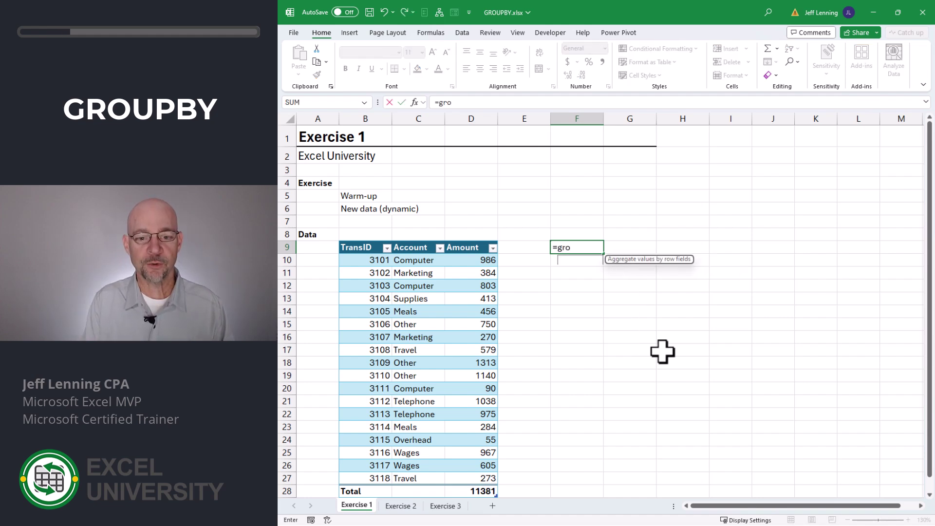
key("Tab")
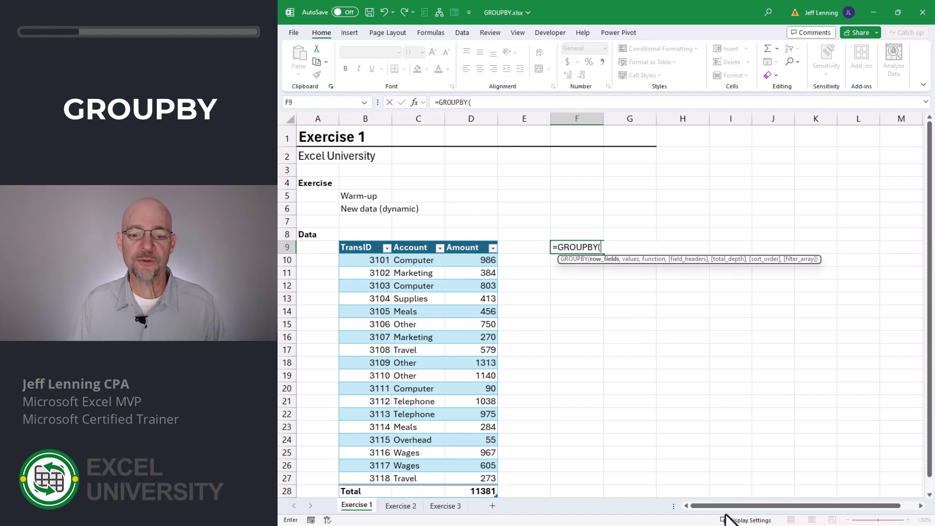
left_click(421, 245)
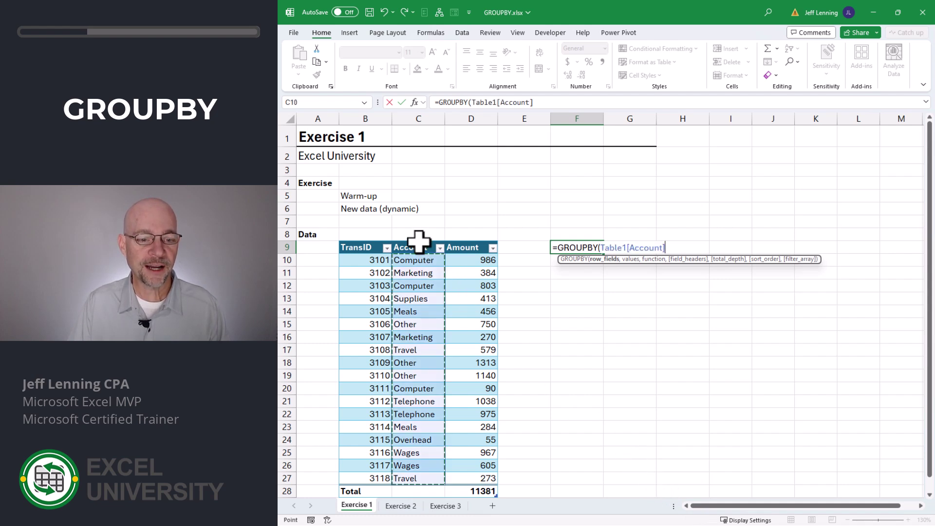
type(",")
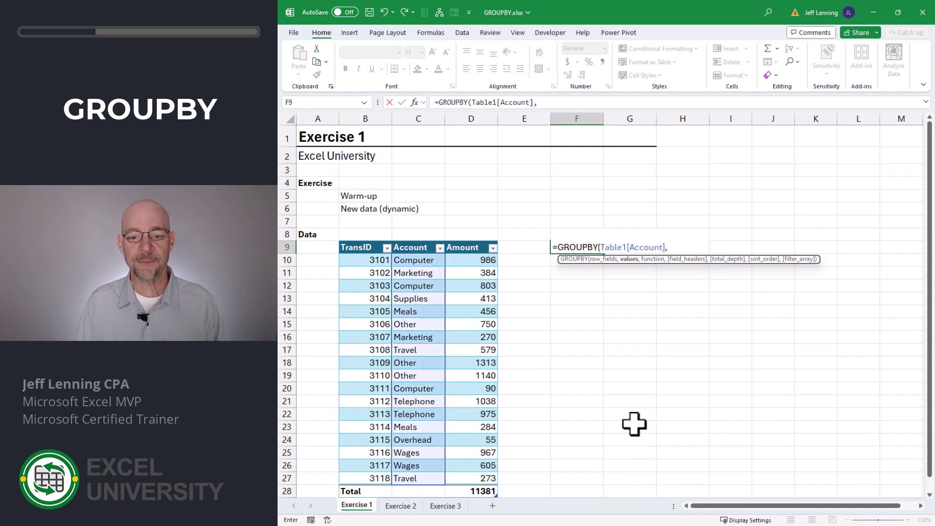
left_click(478, 244)
type(",")
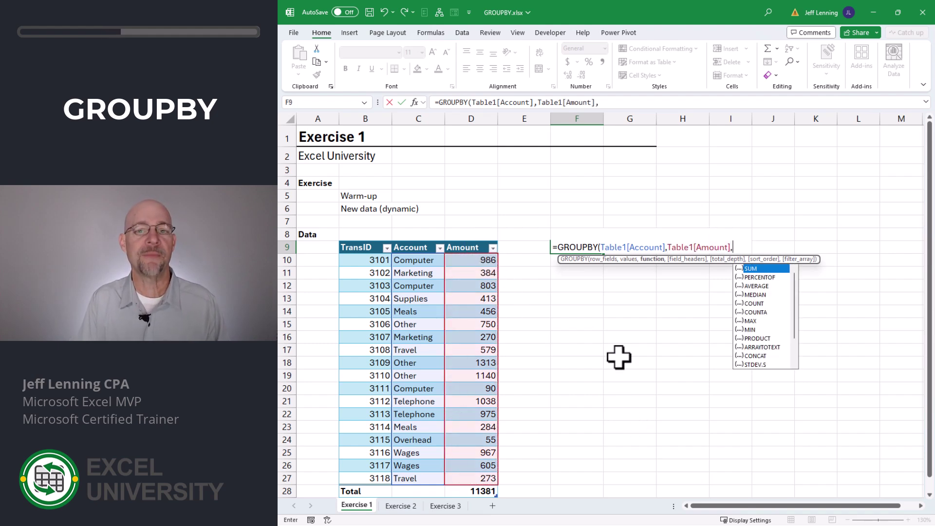
type("sum")
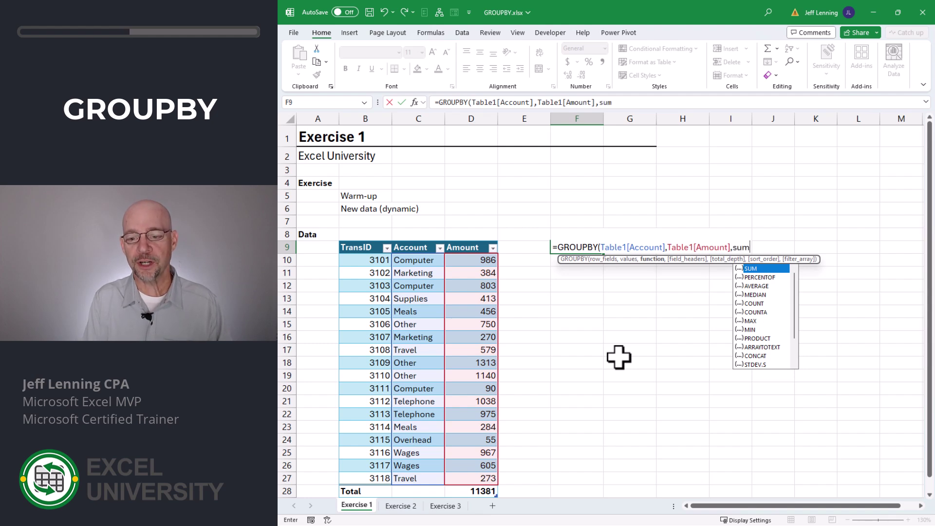
type(")")
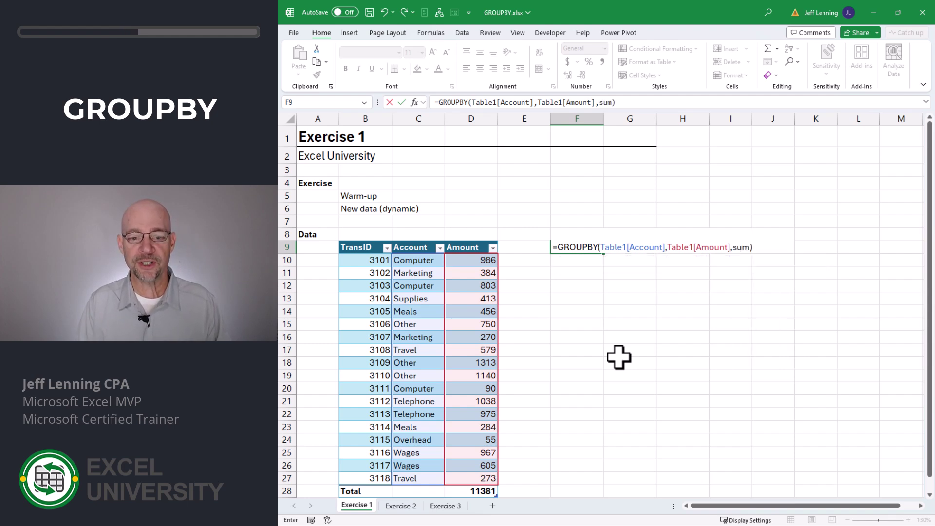
key("Return")
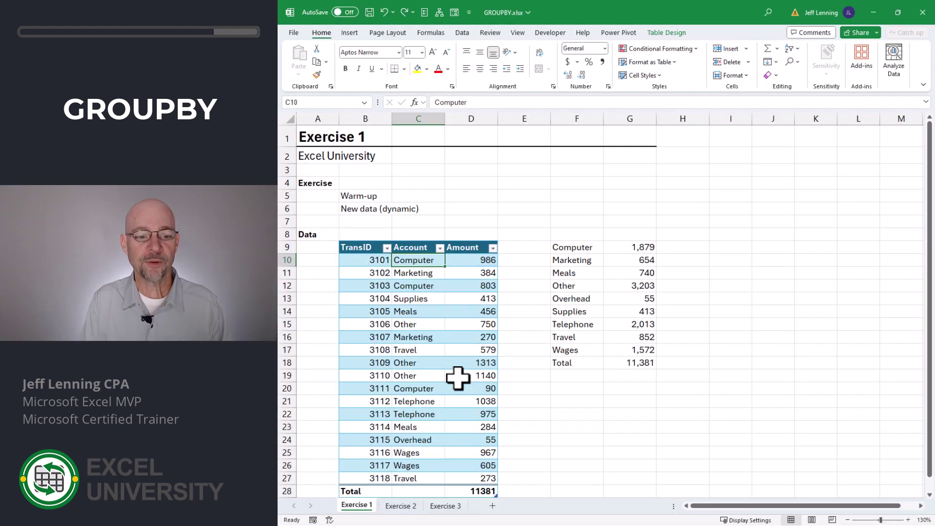
Step: Change the first transaction's account in C10 from Computer to Internet
type("Internet")
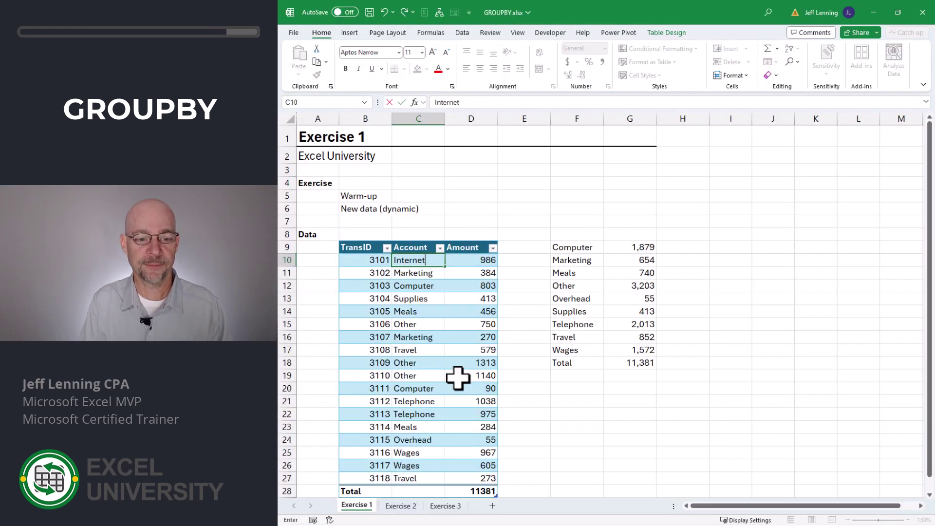
key("Return")
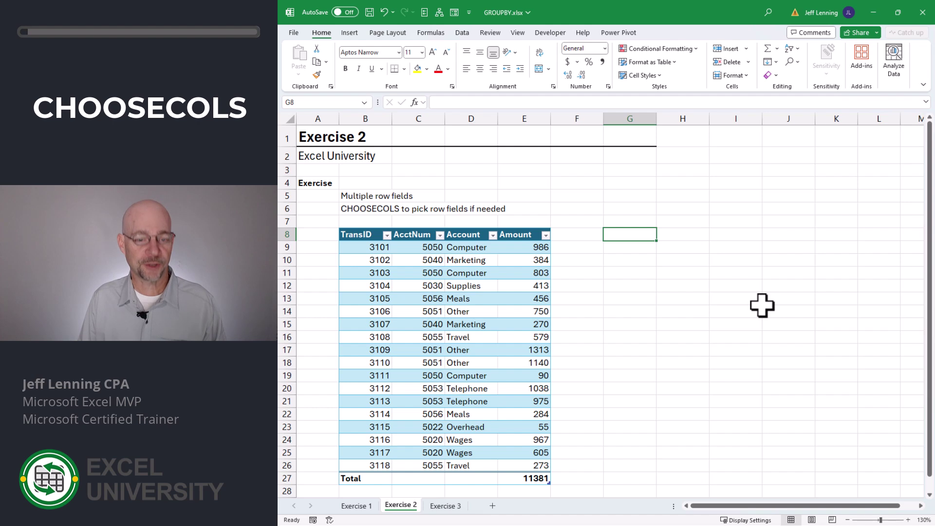
Step: Enter =GROUPBY(Table2[[AcctNum]:[Account]],Table2[Amount],sum) in G8 to total Amount by AcctNum and Account
type("=grou")
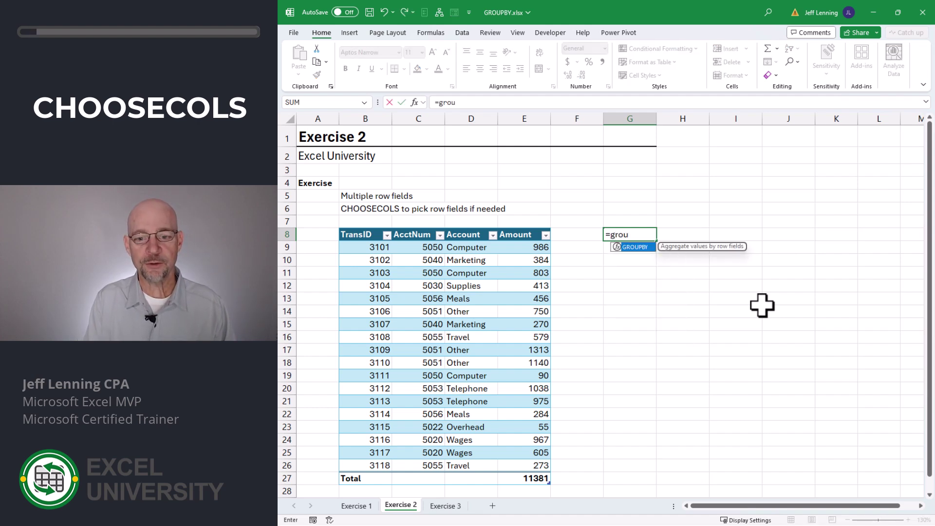
key("Tab")
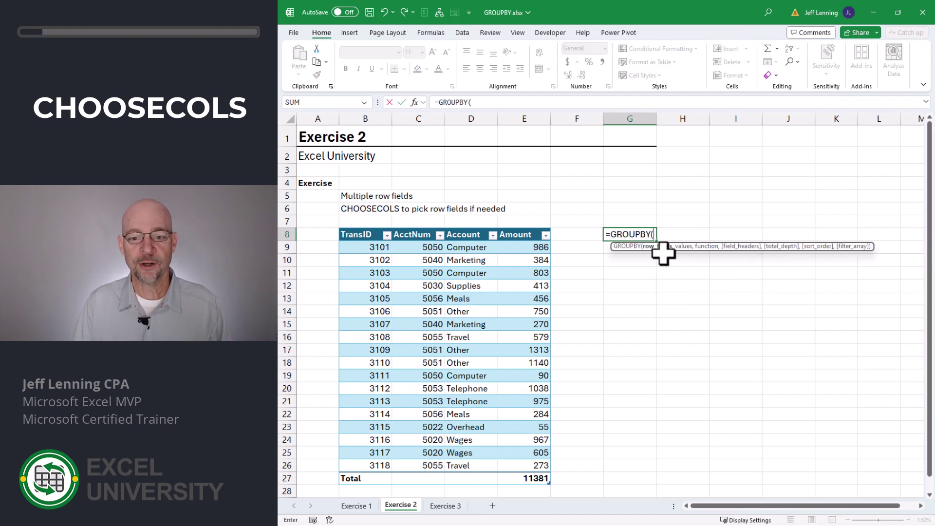
left_click_drag(419, 229, 471, 248)
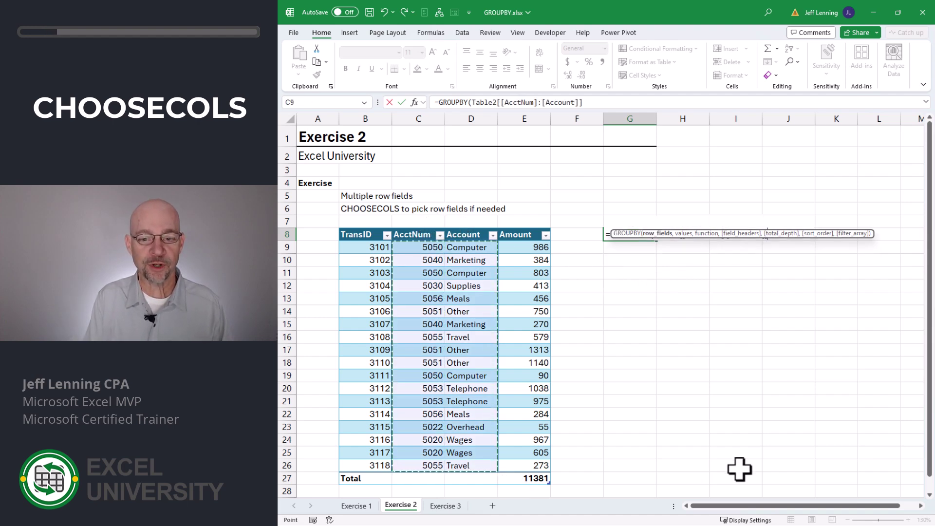
type(",")
left_click(529, 221)
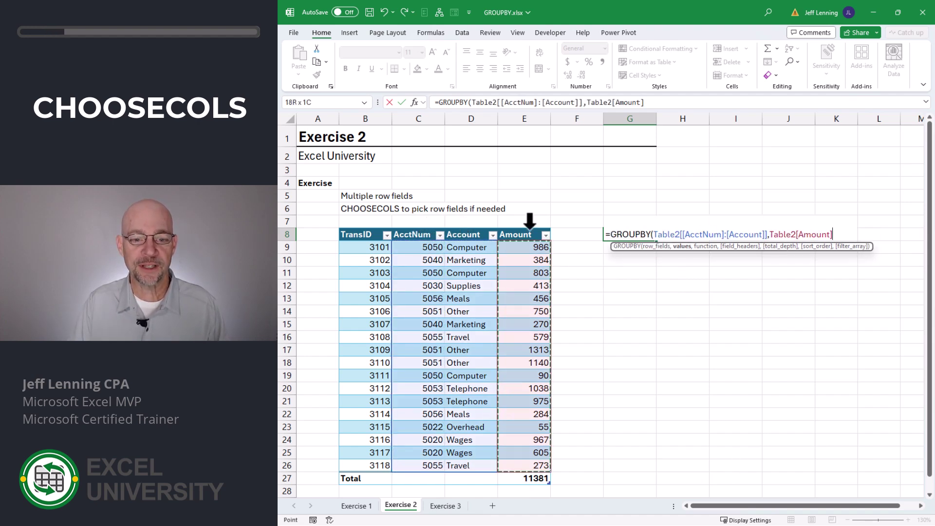
type(",")
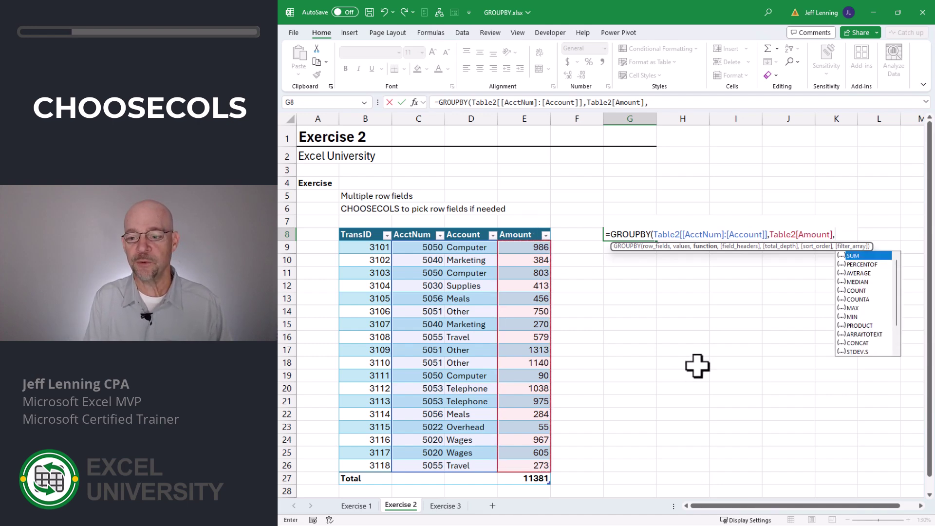
type("sum")
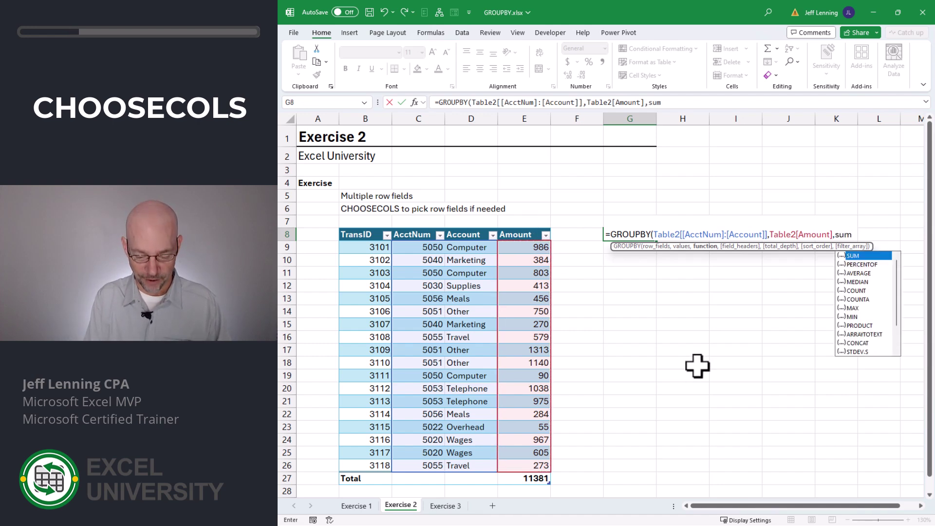
type(")")
key("Return")
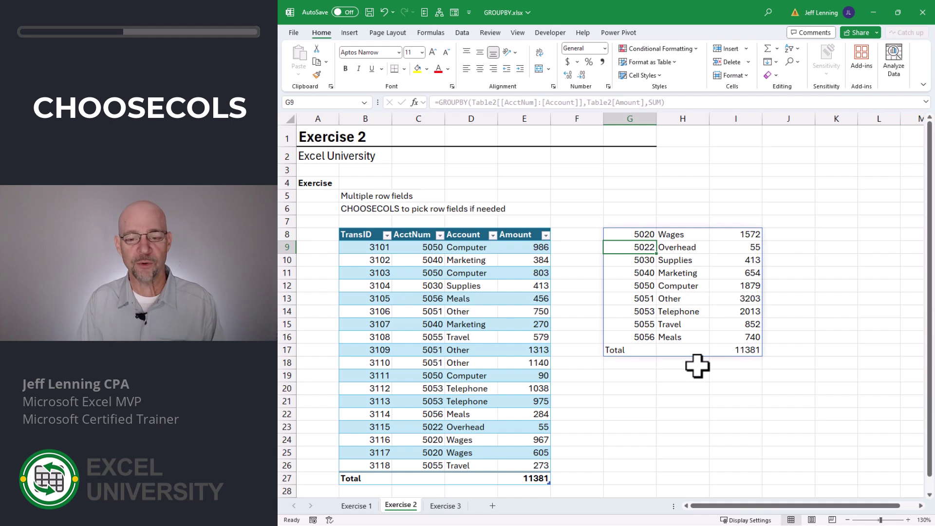
double_click(633, 234)
Step: Replace G8's row-field reference with CHOOSECOLS(Table2,3,2) so Account comes before AcctNum
left_click_drag(768, 234, 653, 234)
key("Delete")
type("choose")
key("Down")
key("Tab")
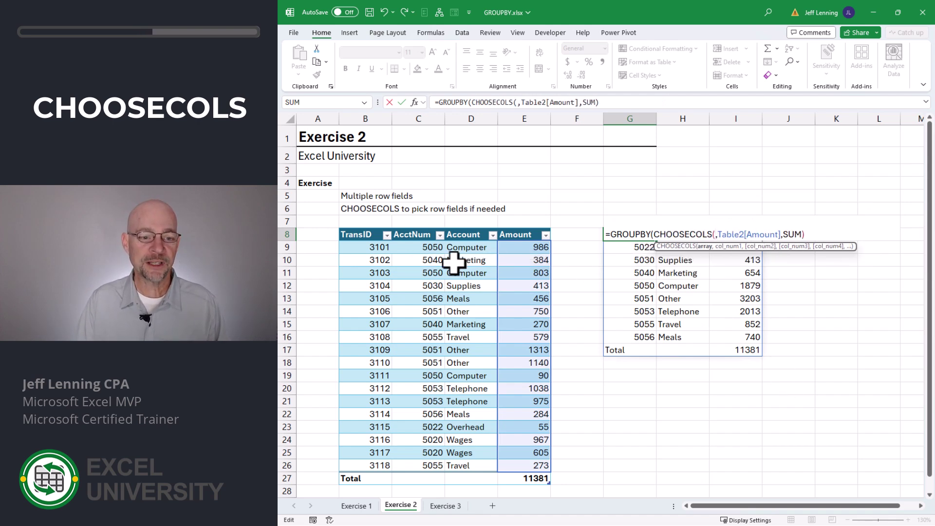
left_click(341, 229)
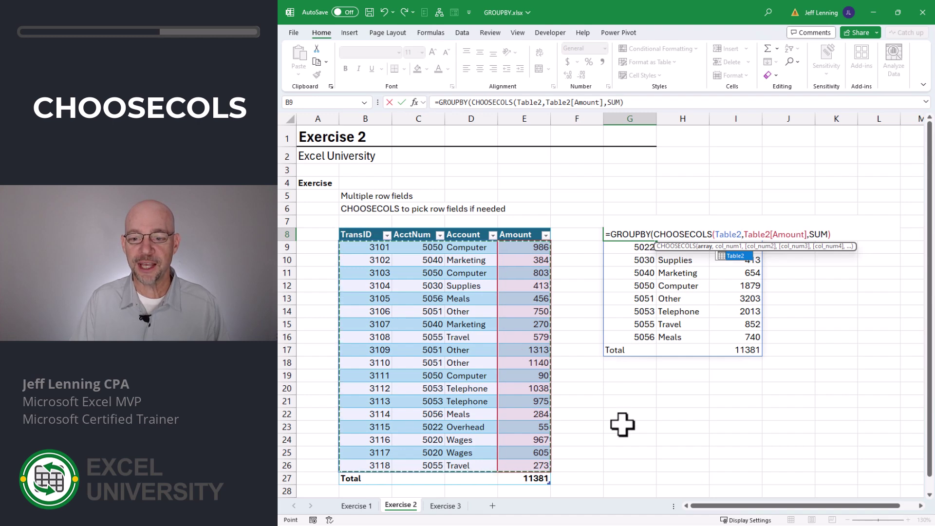
type(",")
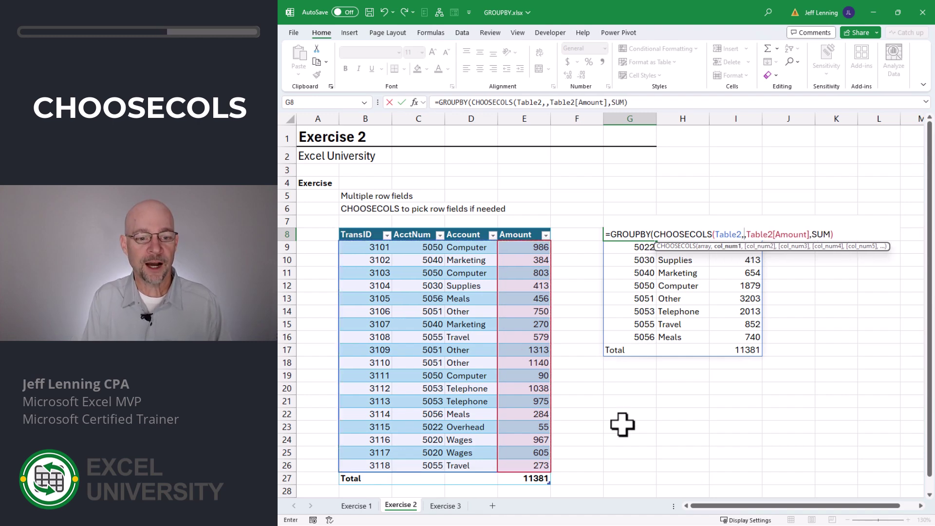
type("3,2")
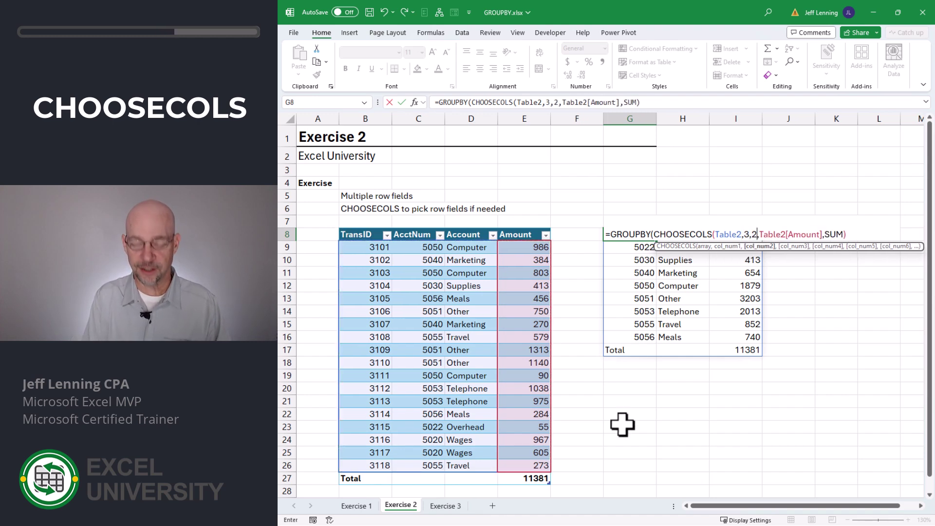
type(")")
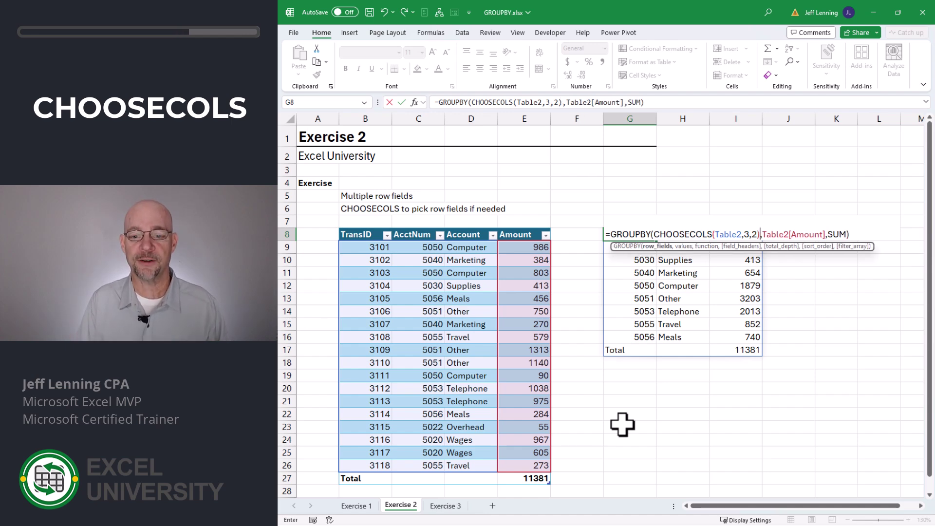
key("Return")
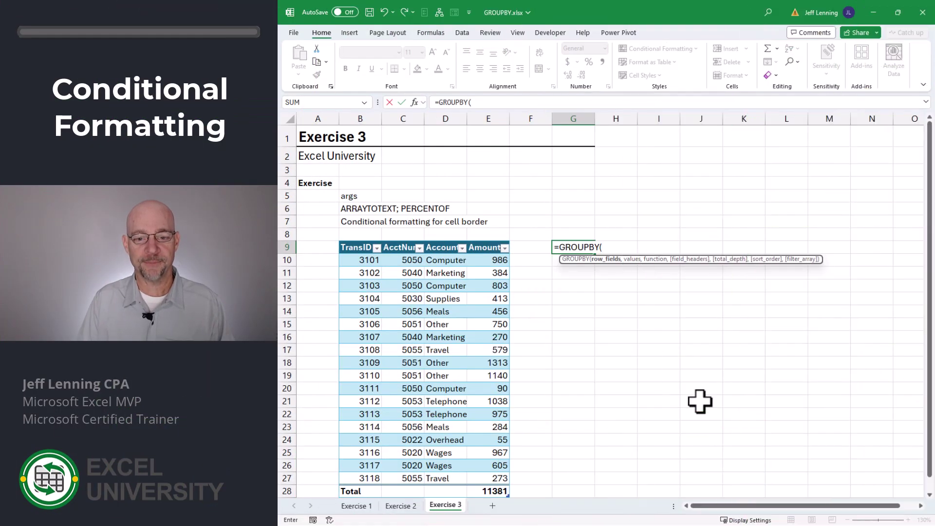
Step: Start G9's GROUPBY with Table3[Account] as rows, Table3[Amount] as values, SUM, and no headers
left_click(442, 243)
type(",")
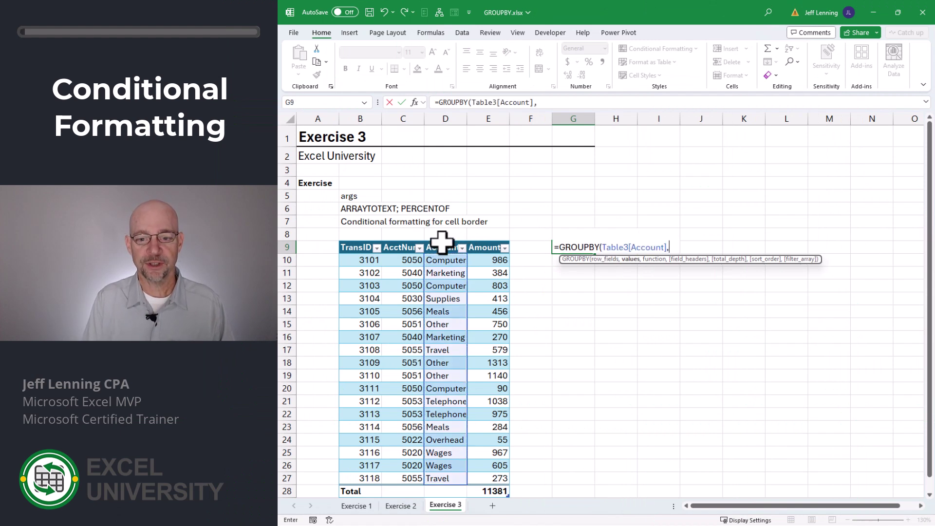
left_click(469, 240)
type(",")
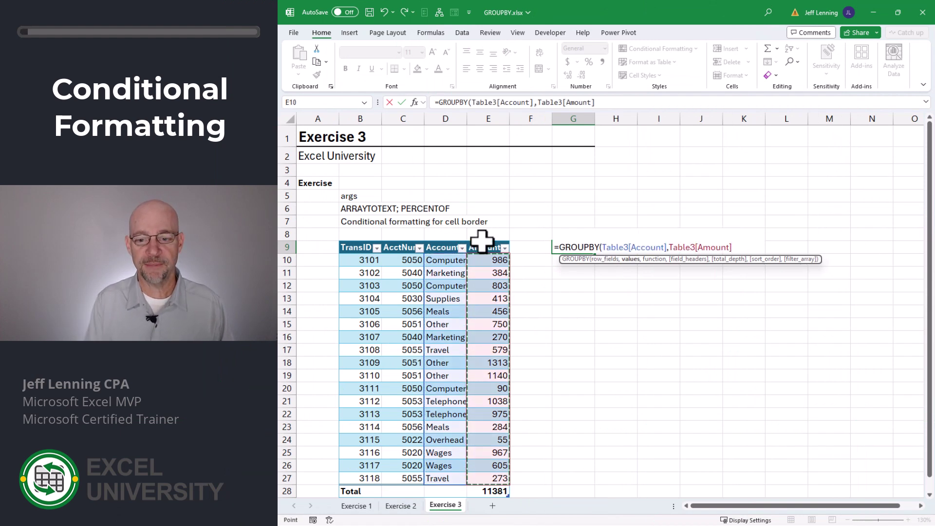
type("sum")
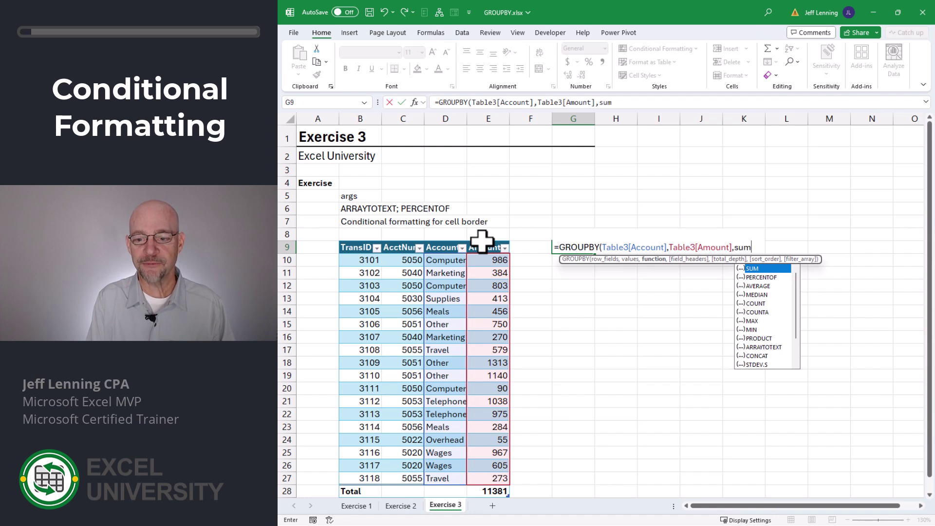
type(",")
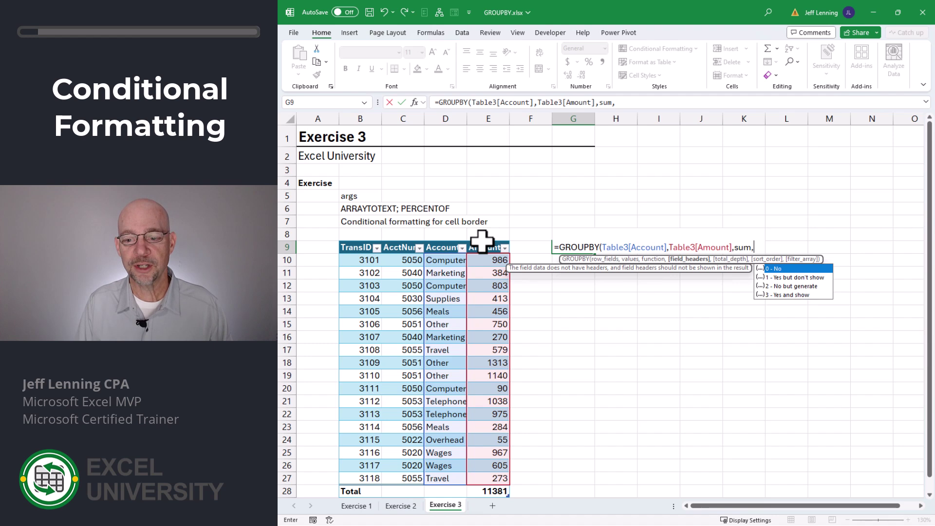
key("Down")
key("Down")
key("Down")
key("Up")
key("Up")
key("Up")
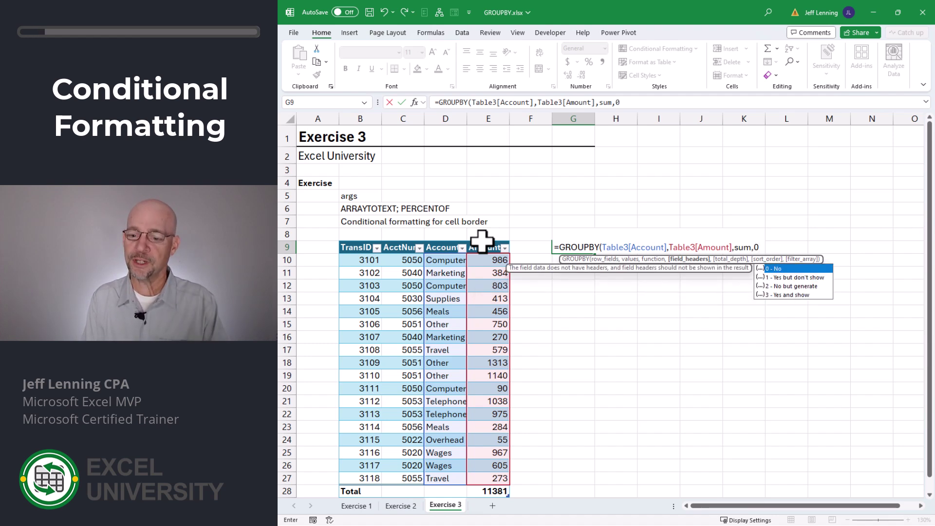
type(",")
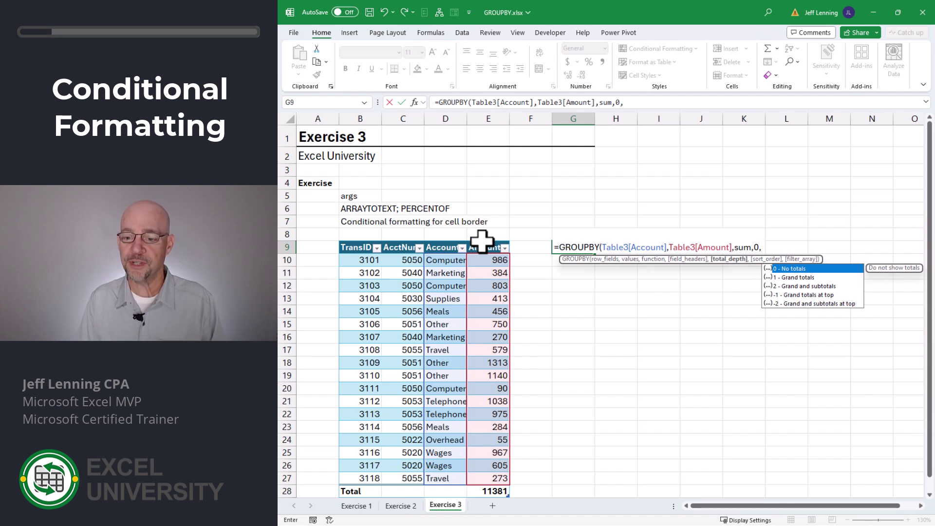
Step: Add a grand total and the filter Table3[AcctNum]>5050, then begin removing that filter
key("Down")
key("Down")
key("Down")
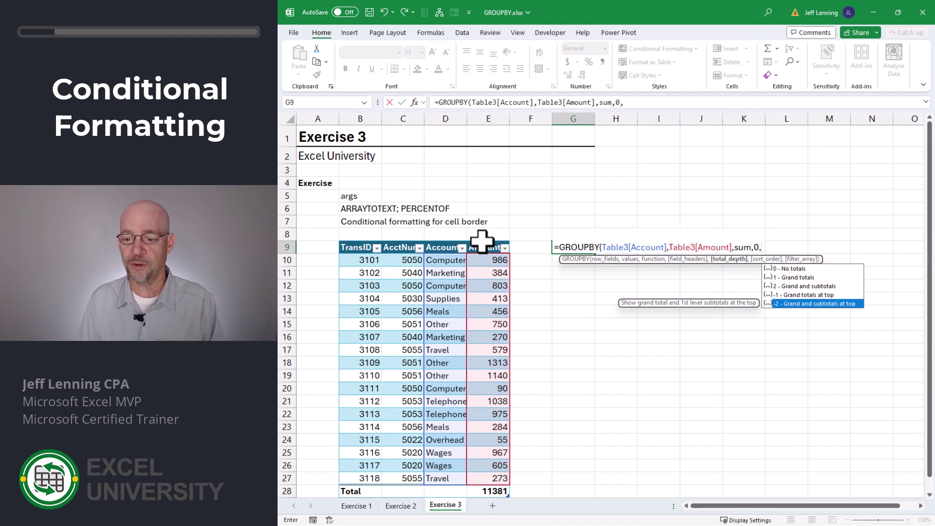
key("Up")
key("Up")
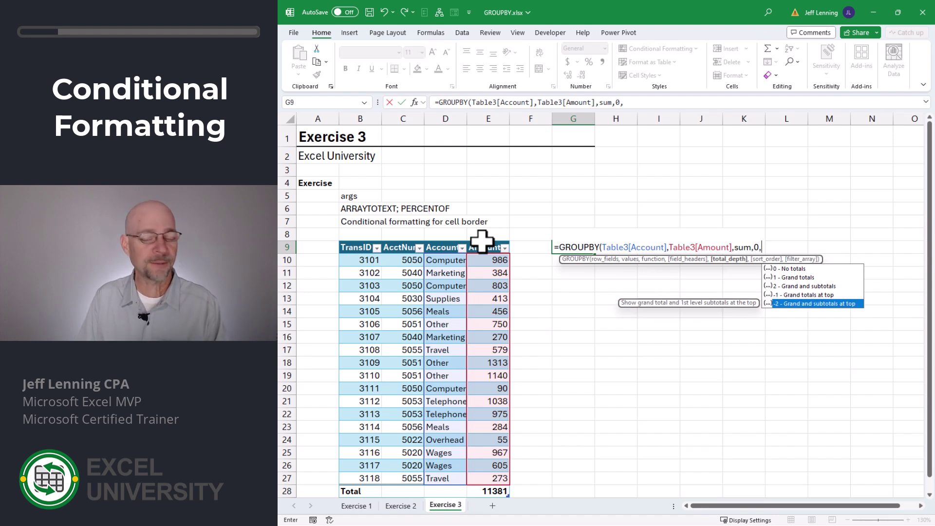
key("Up")
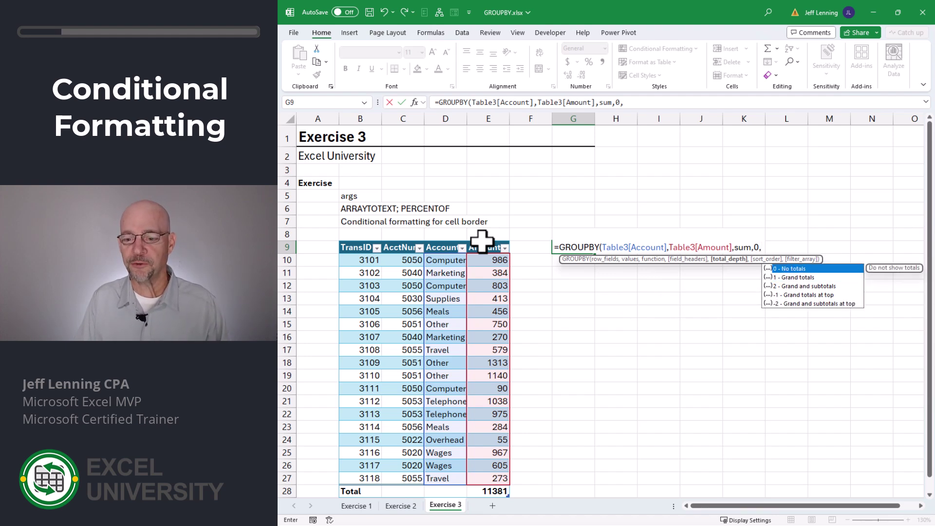
type("1,")
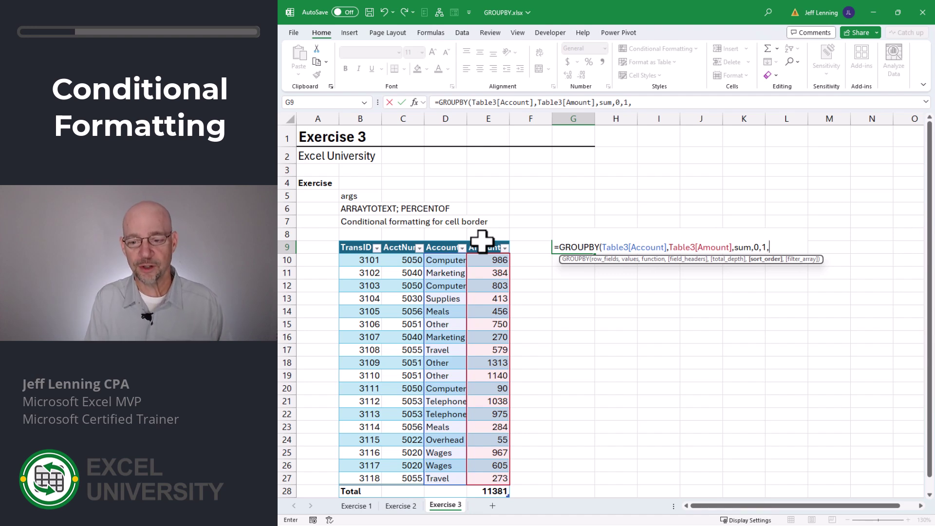
type(",")
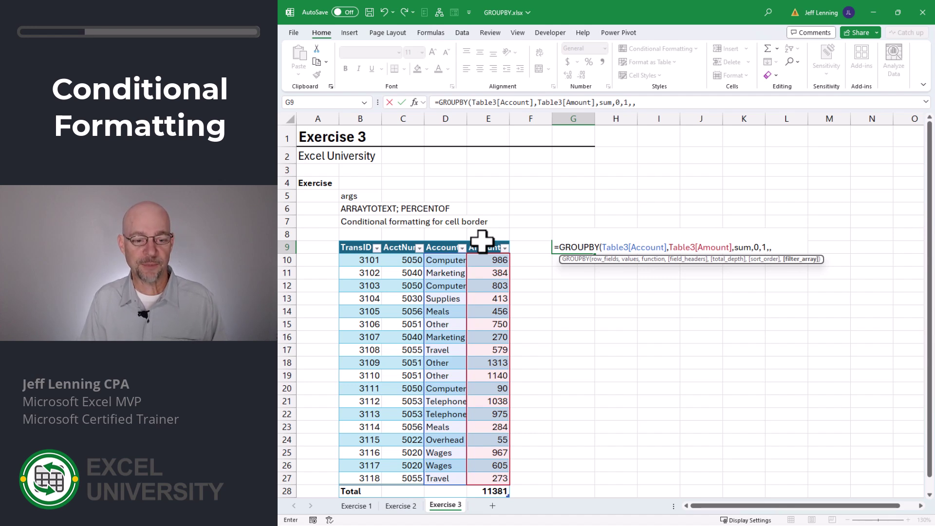
left_click(403, 242)
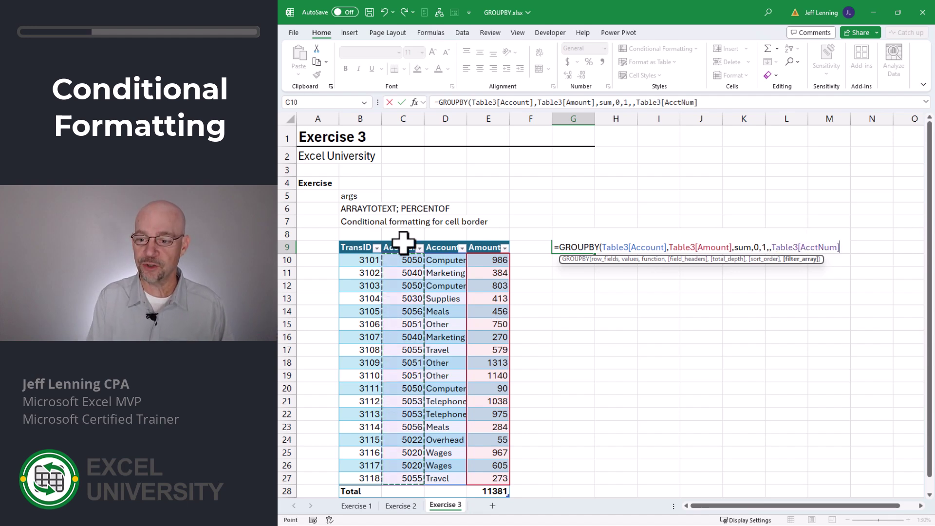
type(">5050")
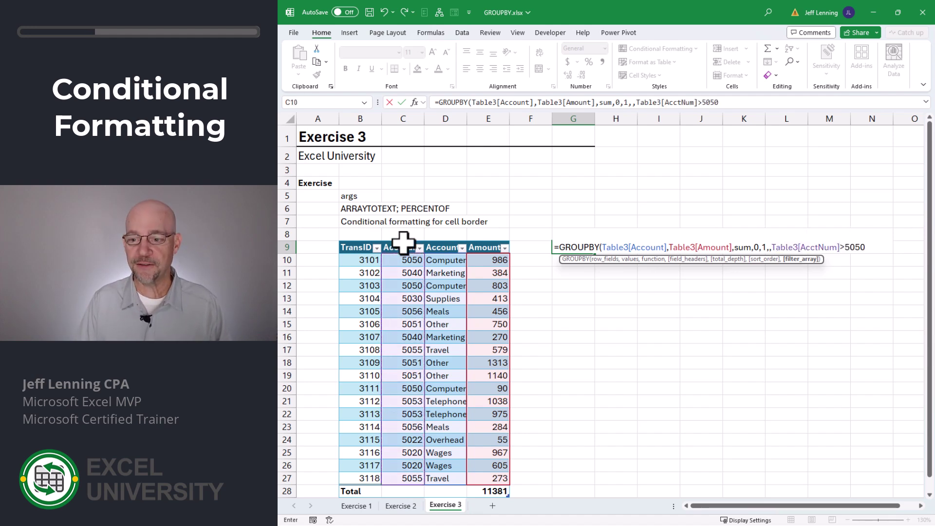
type(")")
key("Return")
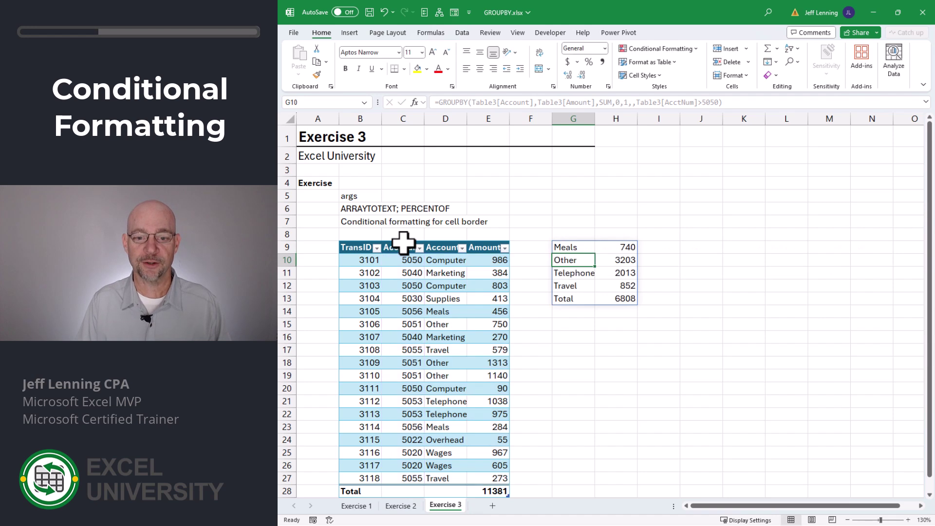
key("Up")
key("F2")
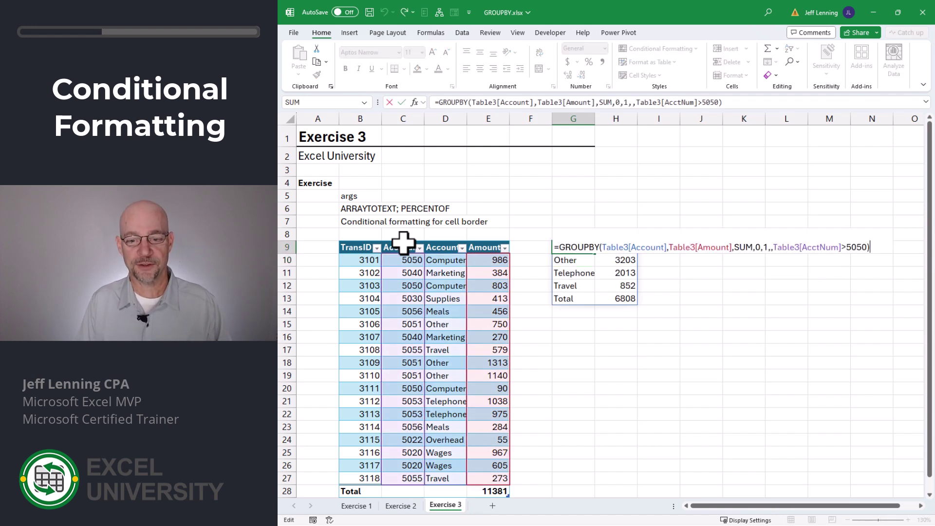
key("BackSpace")
key("BackSpace")
key("BackSpace")
key("BackSpace")
key("BackSpace")
key("BackSpace")
key("BackSpace")
key("BackSpace")
key("BackSpace")
key("BackSpace")
key("BackSpace")
key("BackSpace")
key("BackSpace")
key("BackSpace")
key("BackSpace")
key("BackSpace")
key("BackSpace")
key("BackSpace")
key("BackSpace")
key("BackSpace")
key("BackSpace")
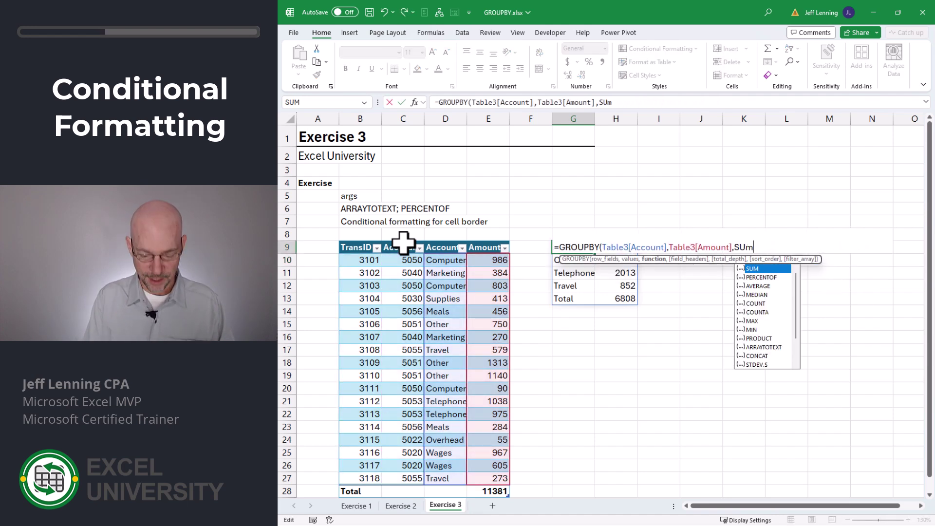
Step: Drop the AcctNum filter from G9 and switch its aggregation from SUM to PERCENTOF
type(")")
key("Return")
key("Up")
key("F2")
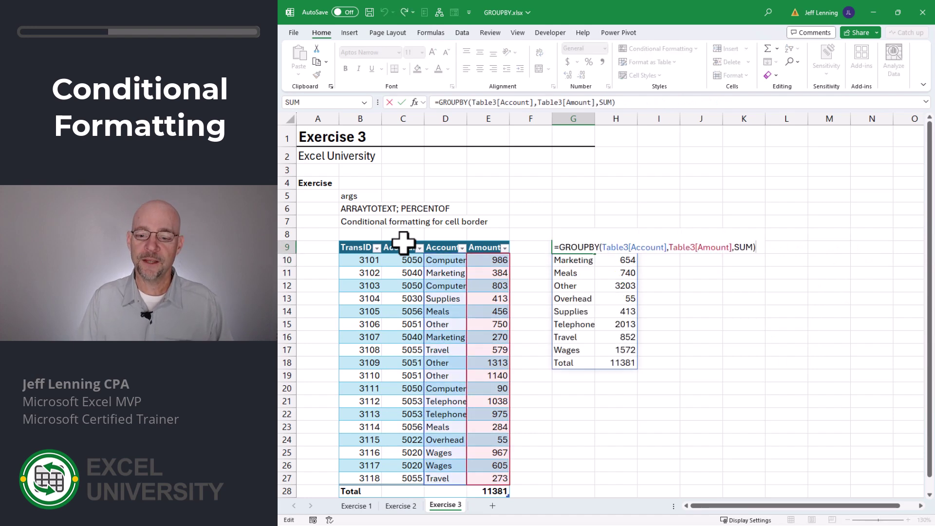
key("BackSpace")
key("BackSpace")
key("BackSpace")
key("BackSpace")
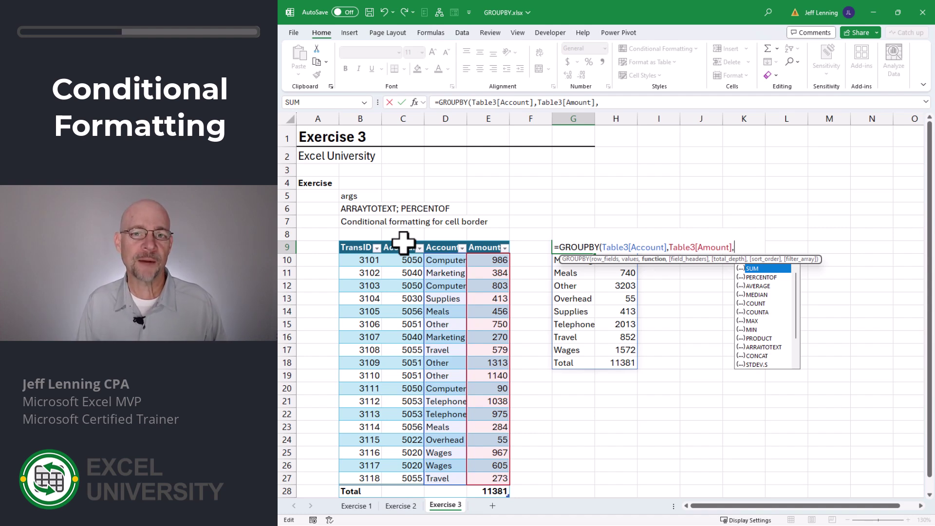
key("Down")
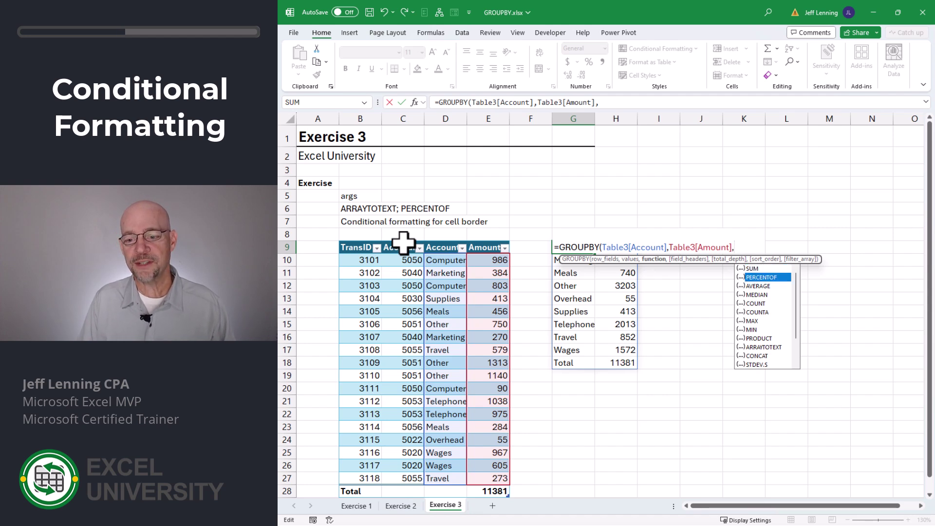
key("Tab")
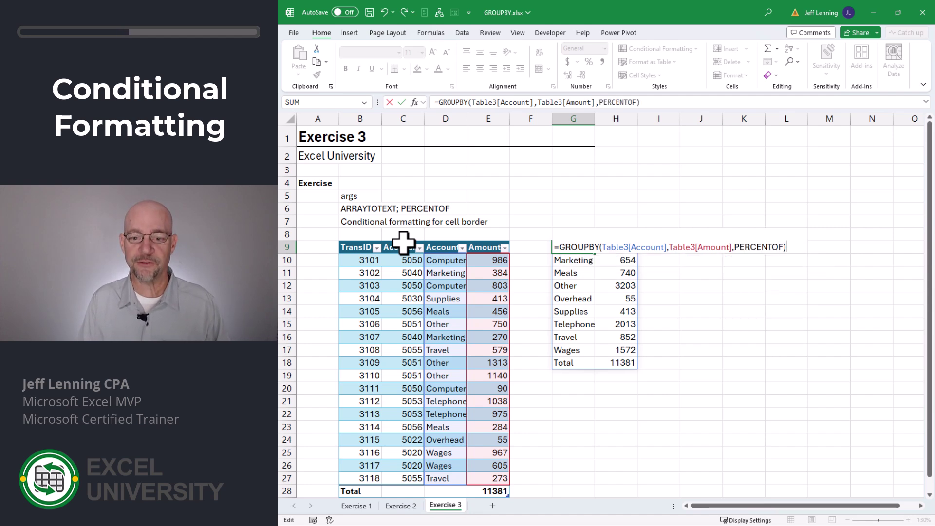
key("Return")
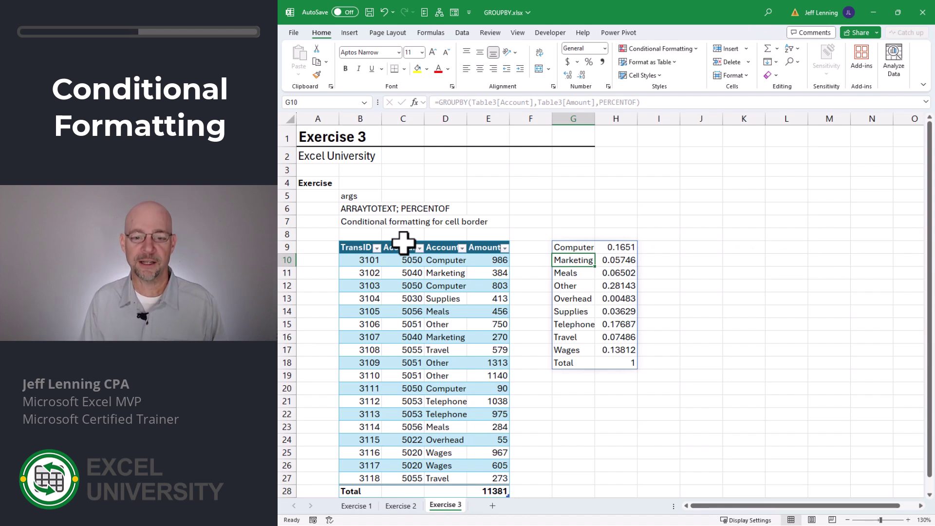
key("Up")
key("F2")
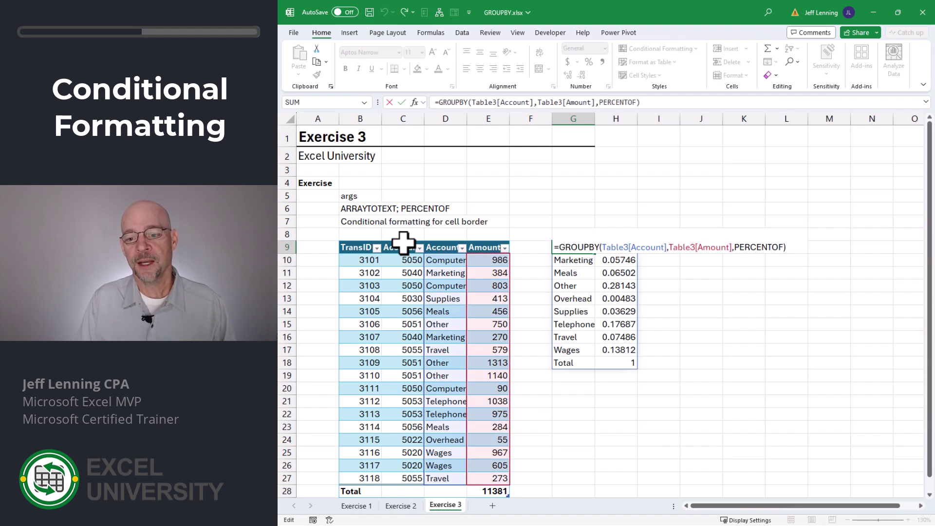
Step: Swap G9's aggregation function to ARRAYTOTEXT
key("BackSpace")
key("BackSpace")
key("BackSpace")
key("BackSpace")
key("BackSpace")
key("BackSpace")
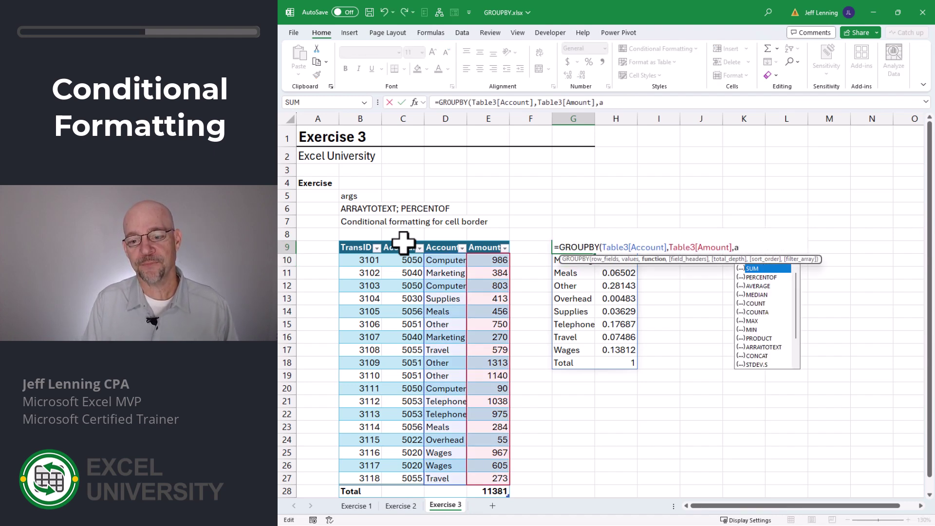
key("Down")
key("Down")
key("Down")
key("Down")
key("Down")
key("Down")
key("Down")
key("Down")
key("Down")
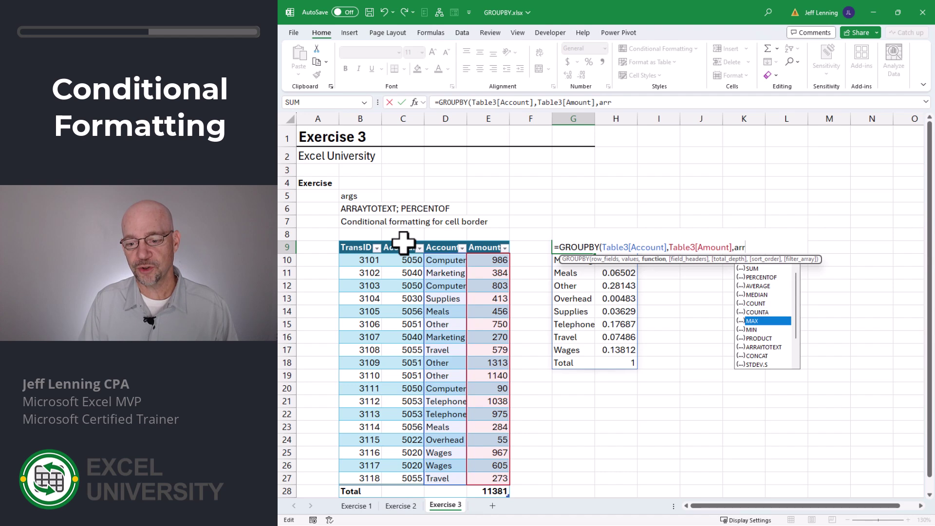
key("Tab")
type(")")
key("Return")
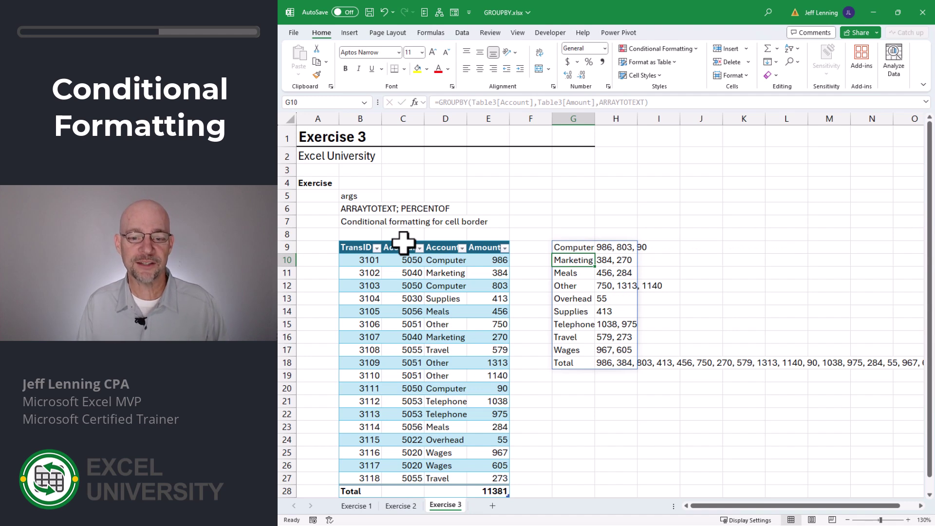
Step: Add a total_depth of 0 to remove the Total row
key("Up")
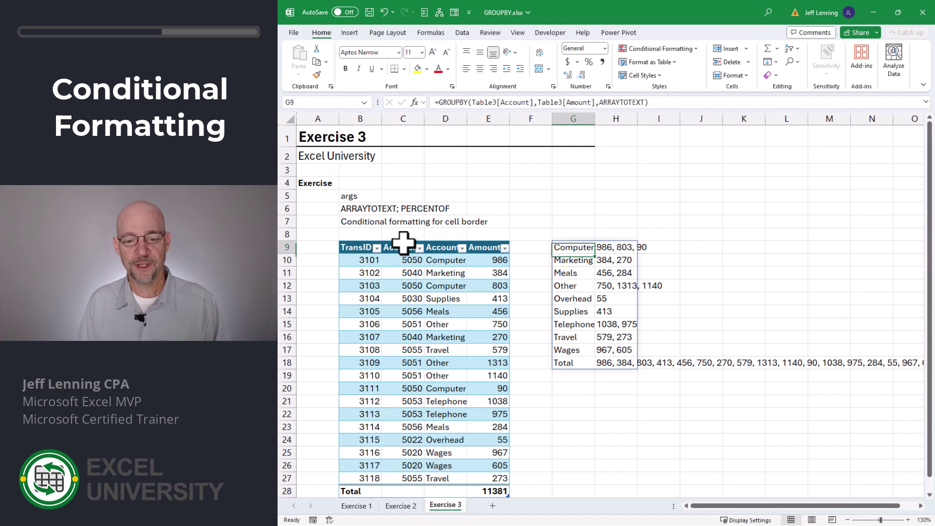
key("F2")
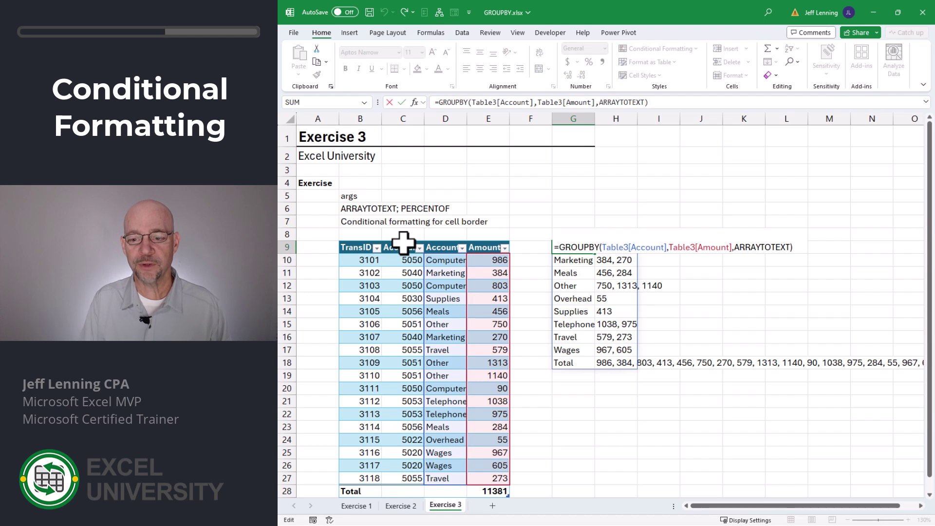
key("BackSpace")
type(",,0)")
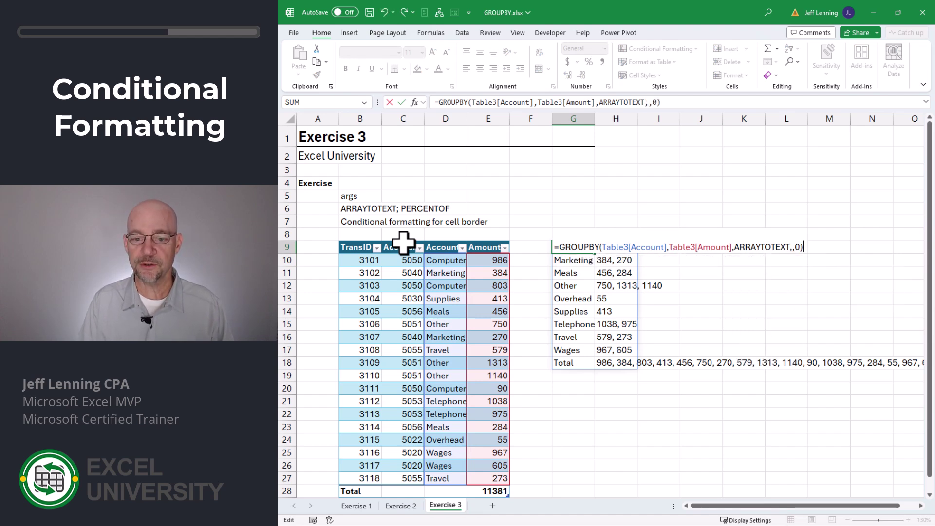
key("Return")
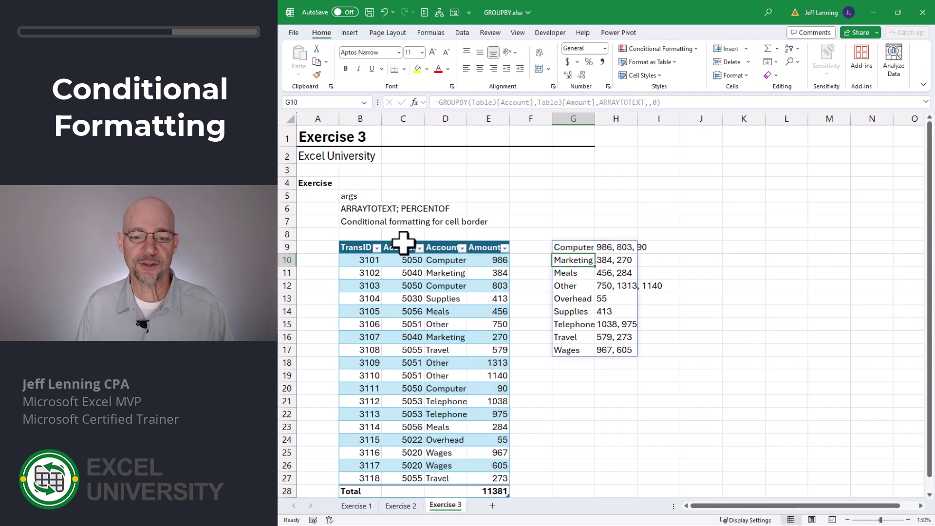
Step: Switch the aggregation back to SUM, restoring account totals and the 11381 Total
key("Up")
key("F2")
key("BackSpace")
key("BackSpace")
key("BackSpace")
key("BackSpace")
key("BackSpace")
key("BackSpace")
key("BackSpace")
key("BackSpace")
key("BackSpace")
key("BackSpace")
key("BackSpace")
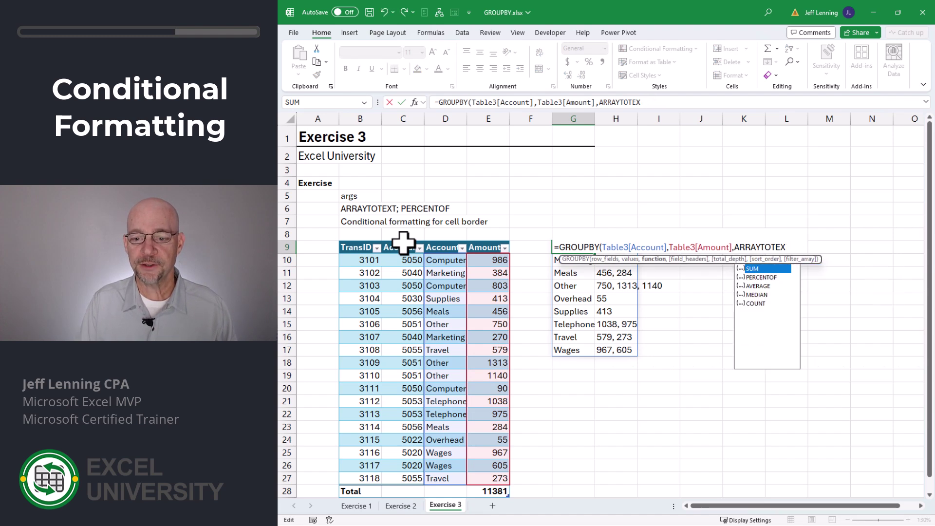
key("Tab")
key("Return")
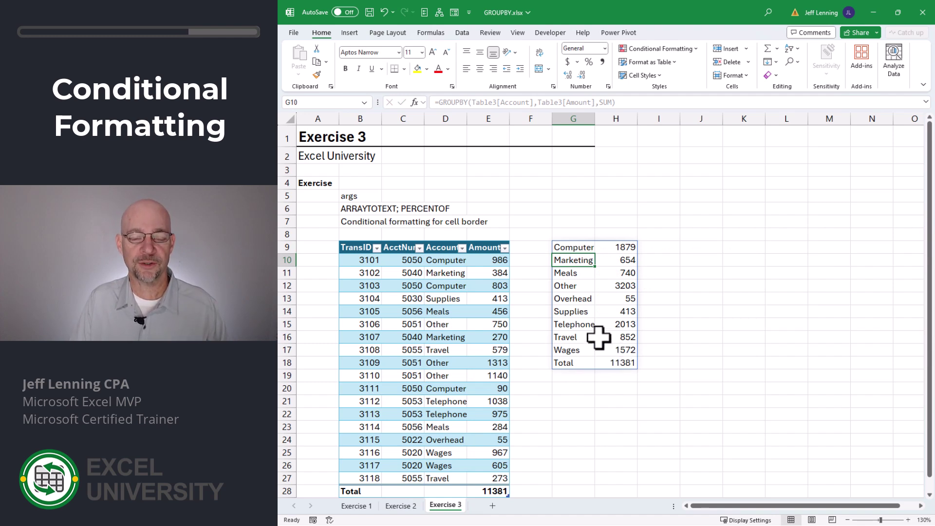
Step: Select columns G:H and create a formula rule =$G1="Total"
left_click_drag(578, 119, 599, 121)
left_click(661, 48)
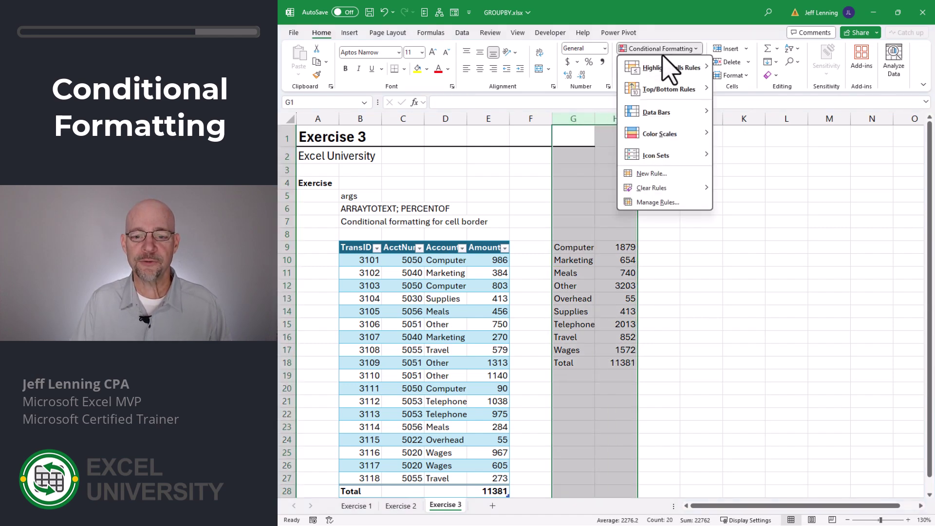
left_click(658, 173)
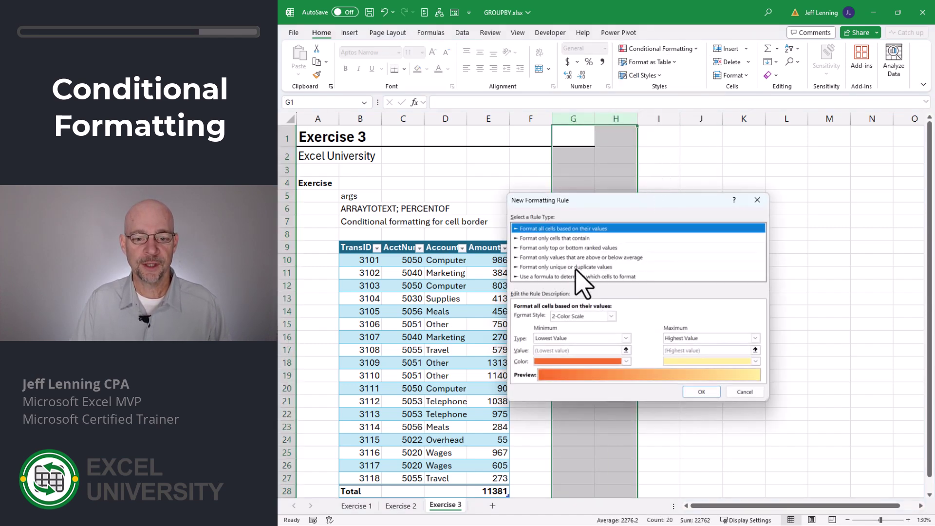
left_click(565, 277)
left_click(561, 317)
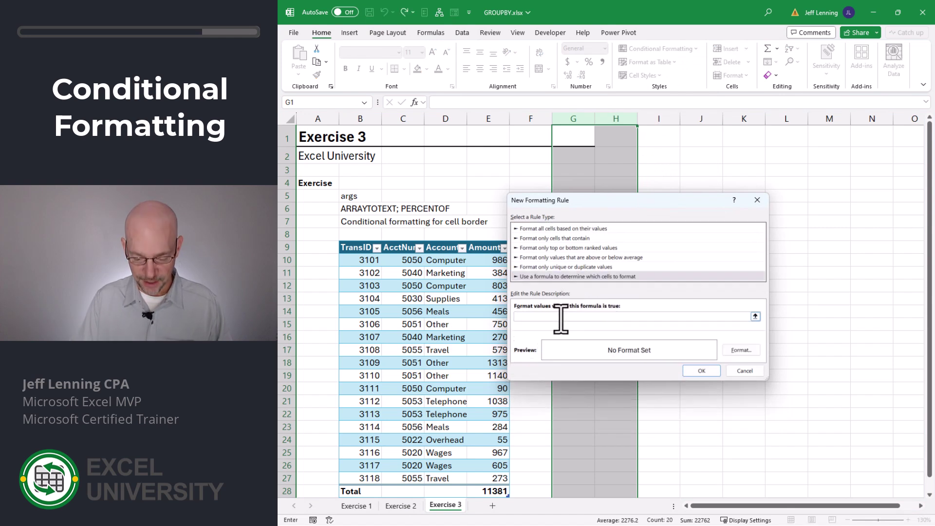
type("=")
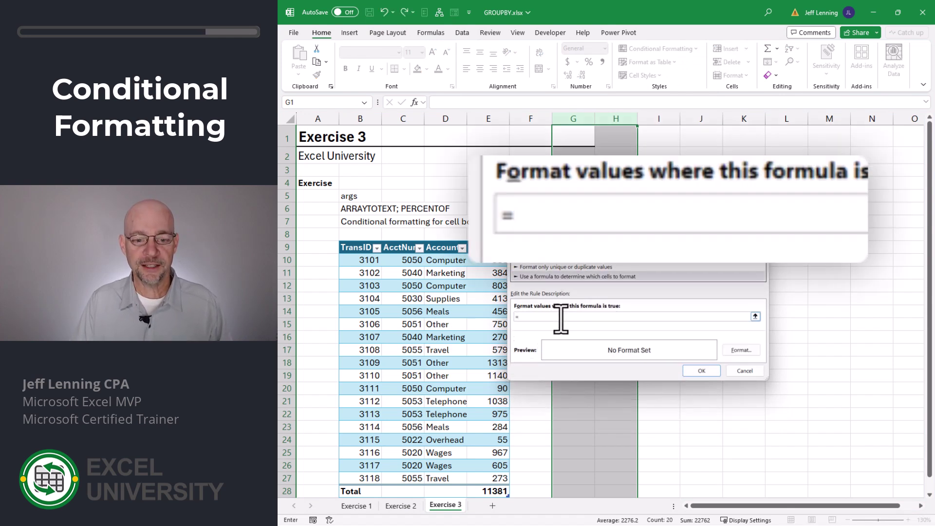
type("$G1")
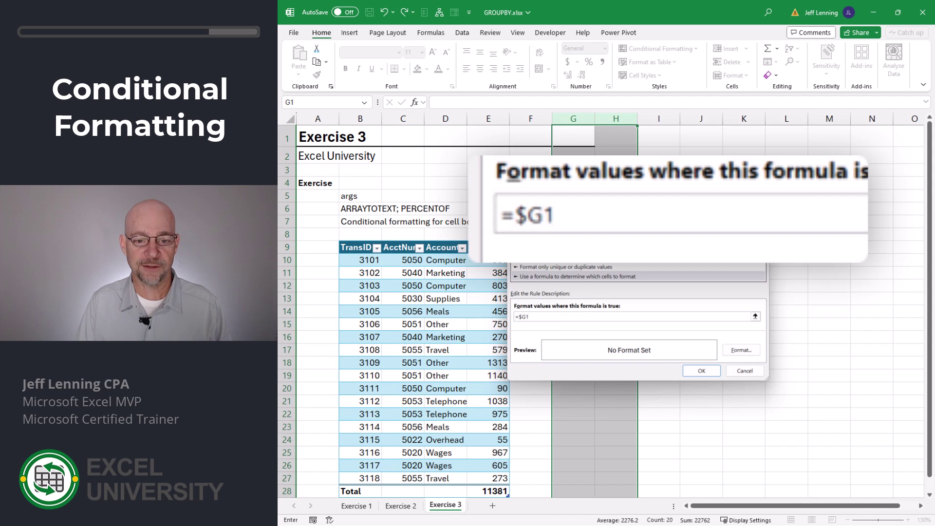
type("=\"To")
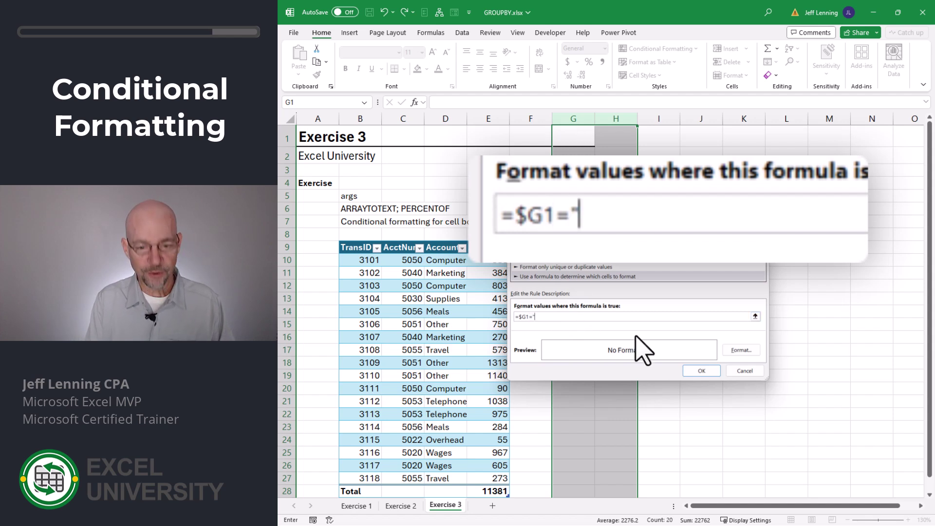
type("tal\"")
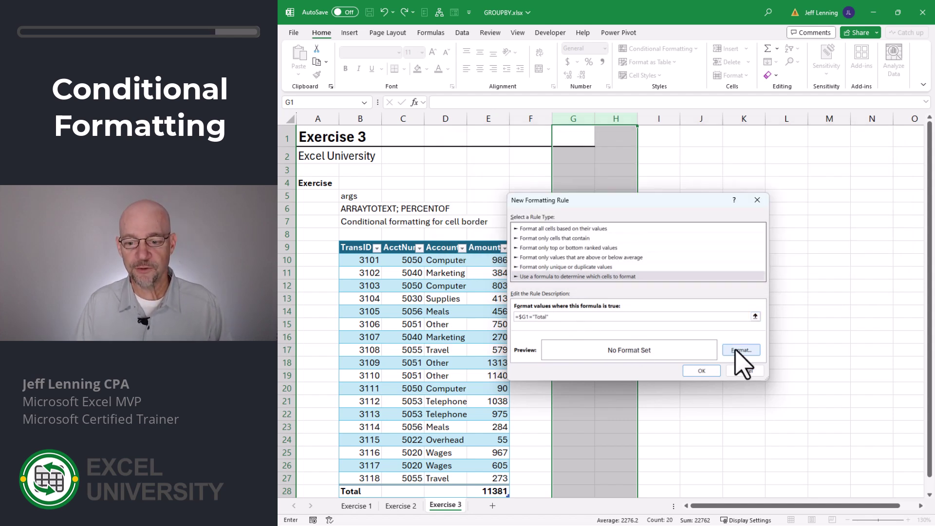
Step: Give the rule a solid top border and apply it
left_click(734, 350)
left_click(586, 163)
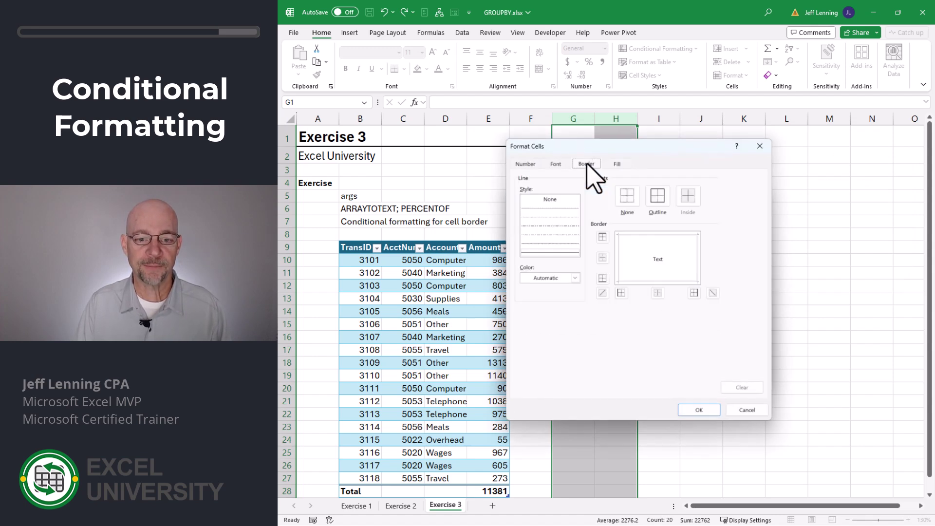
left_click(549, 253)
left_click(602, 237)
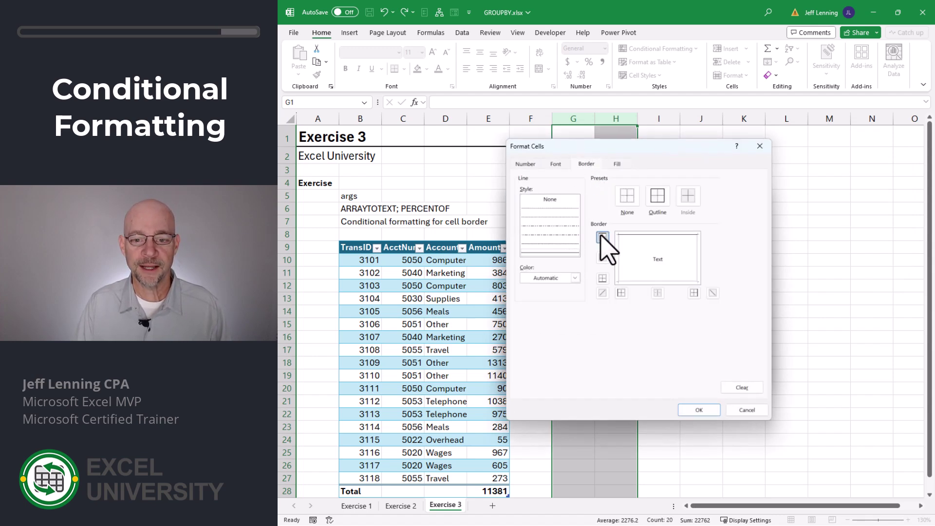
left_click(701, 409)
left_click(701, 371)
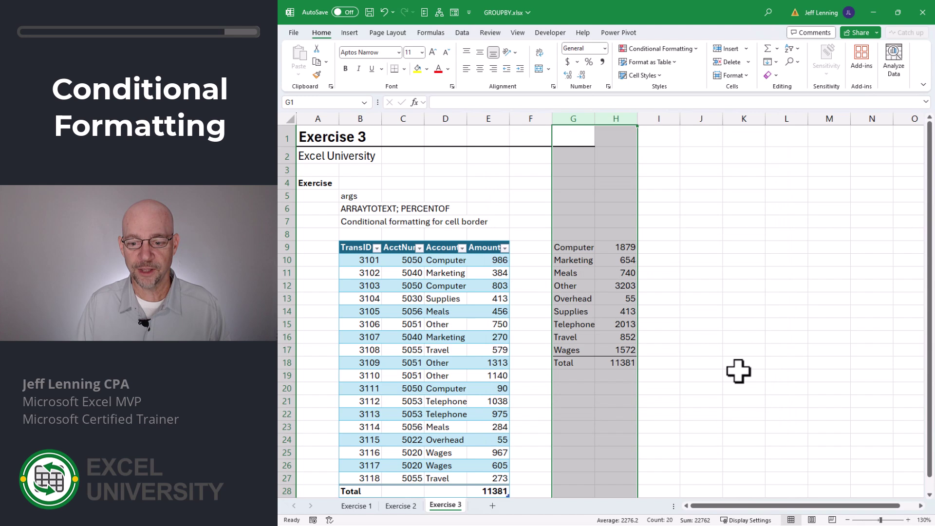
left_click(687, 350)
Step: Undo the last change and enter Internet as the first transaction's account in D10
key("ctrl+z")
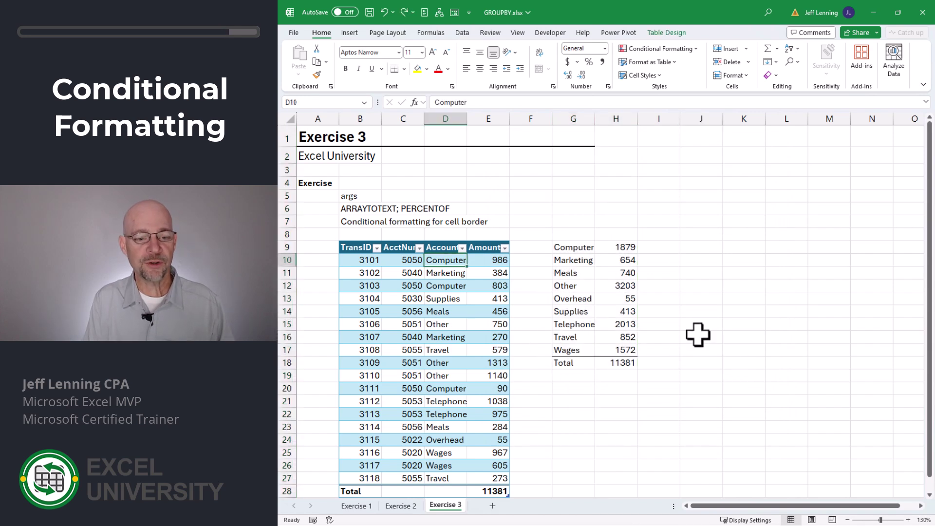
type("Internet")
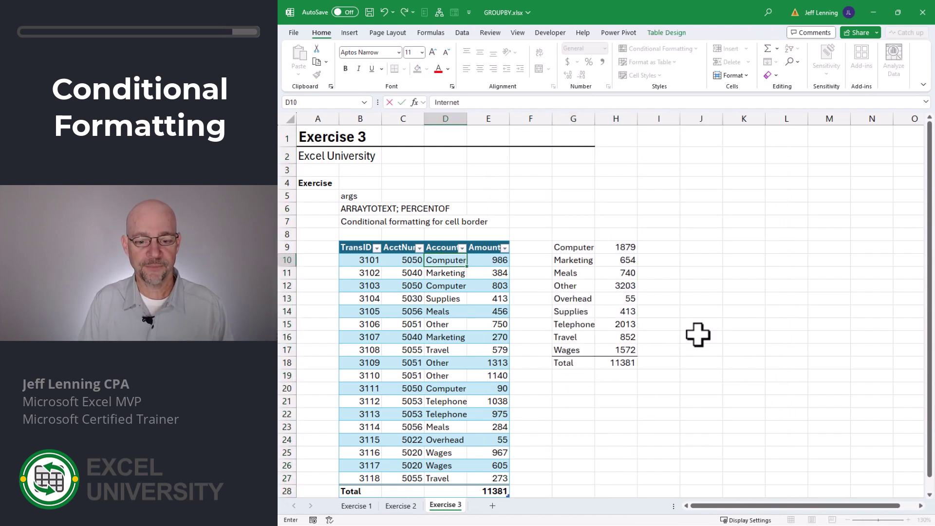
key("Return")
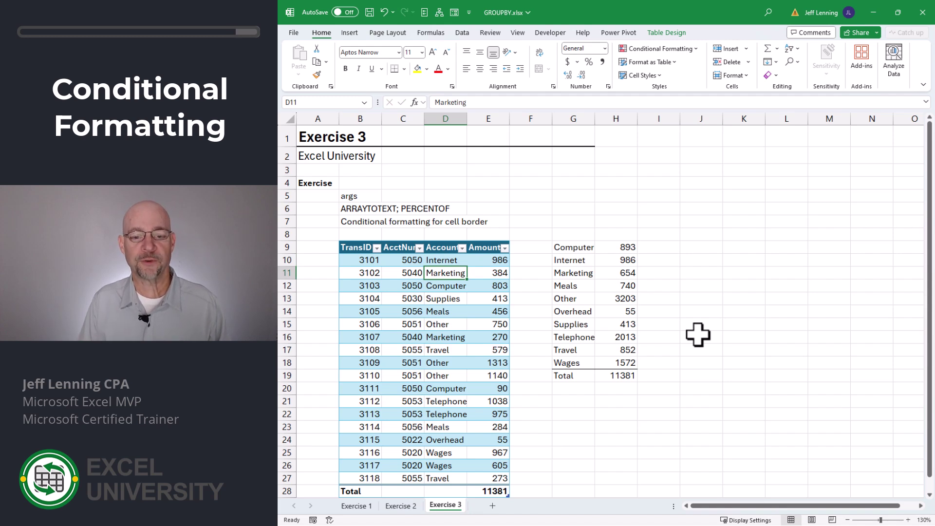